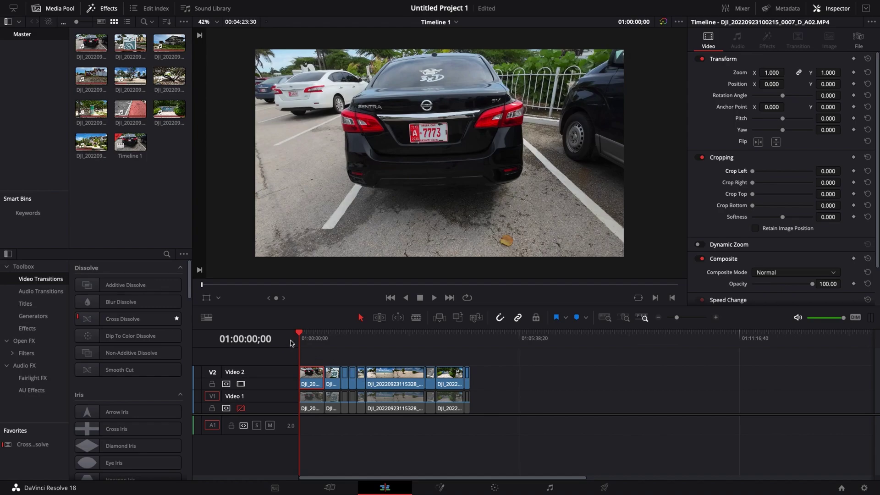
Look through the clips on the Video 2 track from the start to the end of the timeline
drag(302, 333, 315, 334)
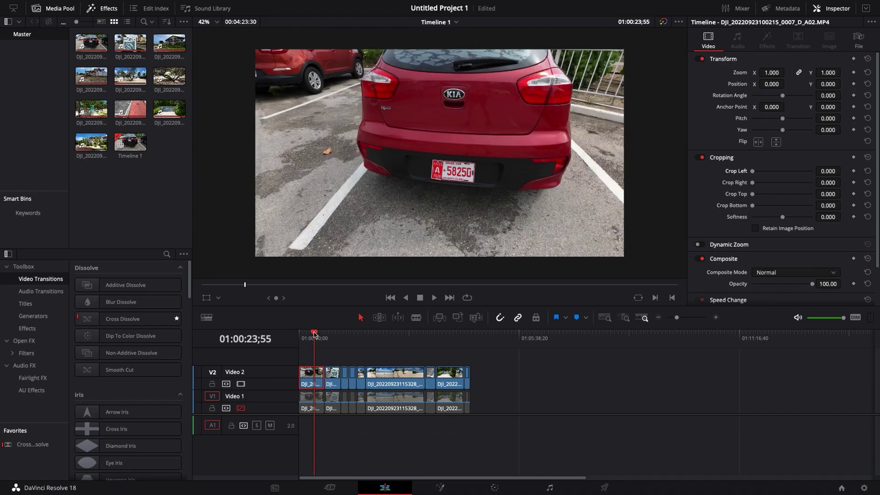
click(401, 336)
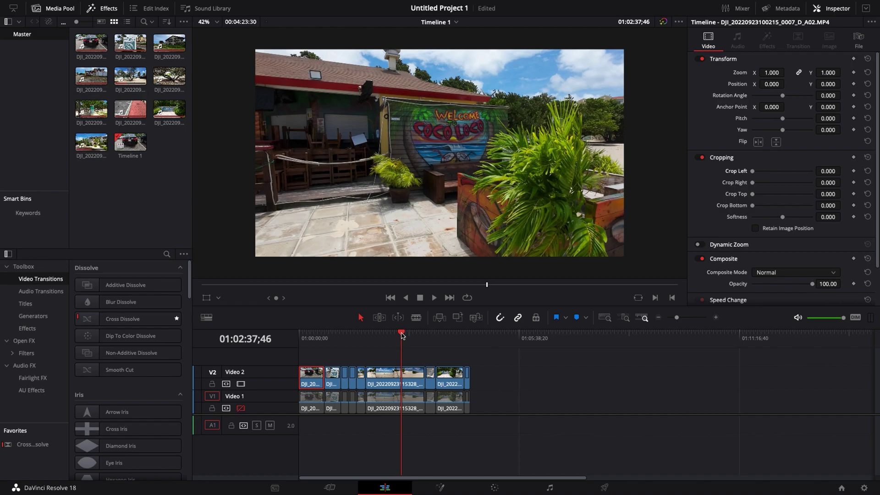
click(424, 335)
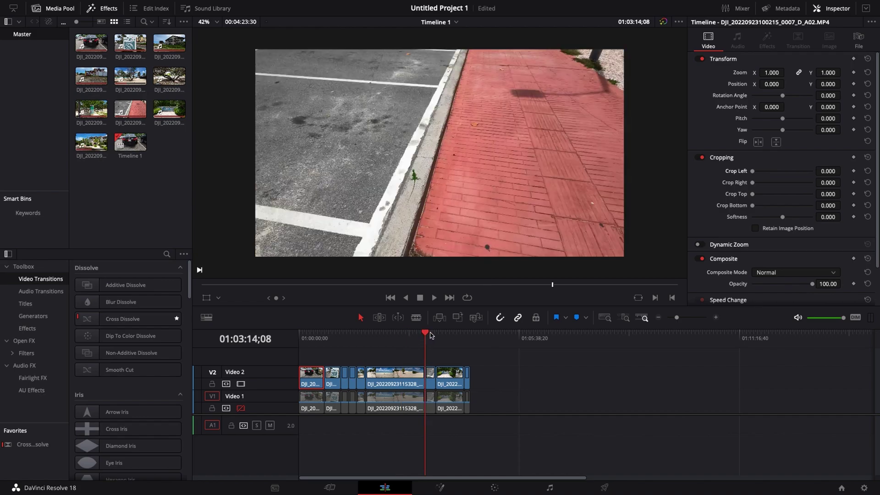
click(447, 335)
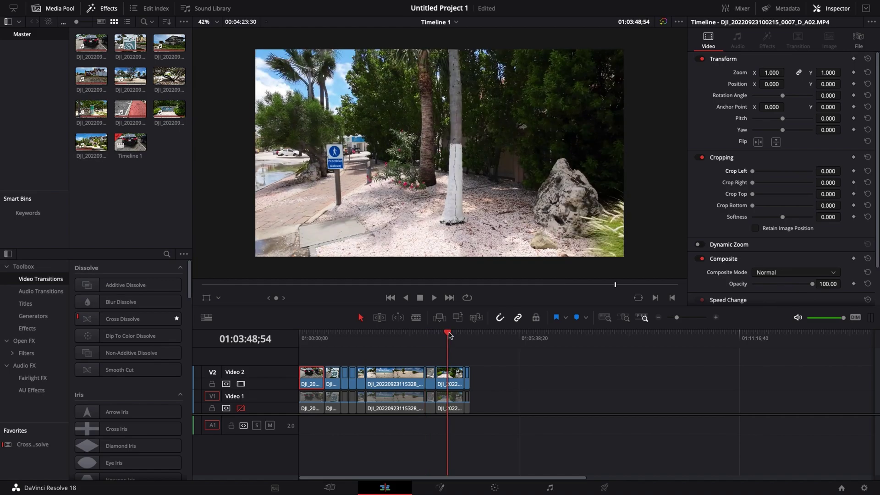
click(459, 335)
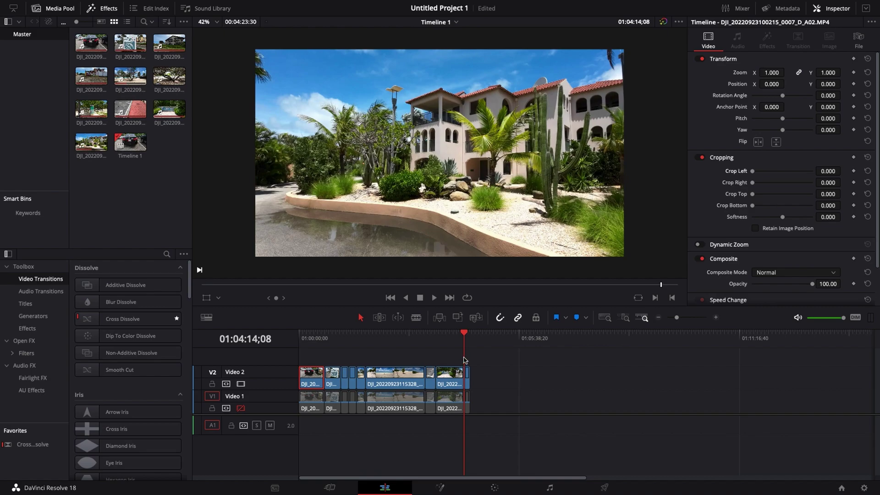
click(717, 318)
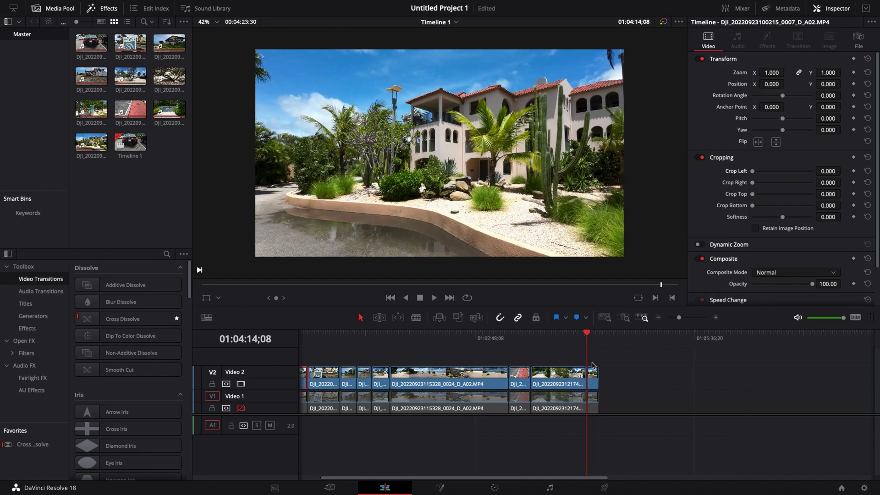
key(End)
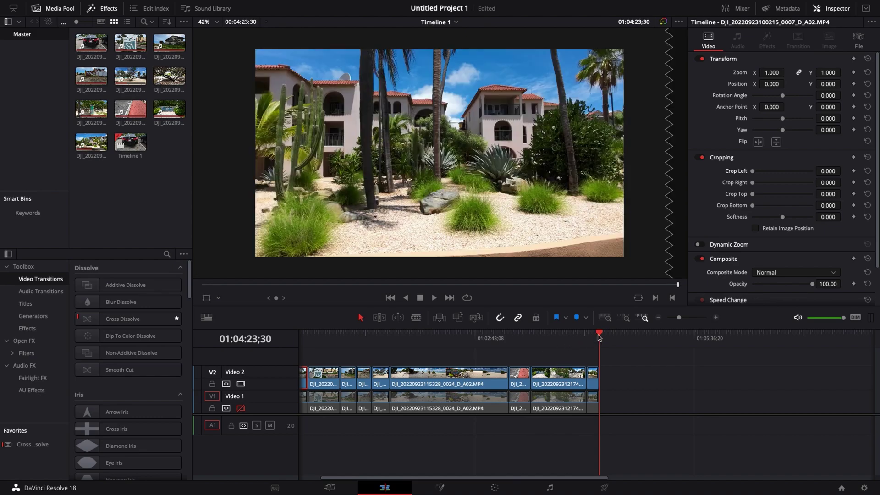
drag(495, 480, 402, 479)
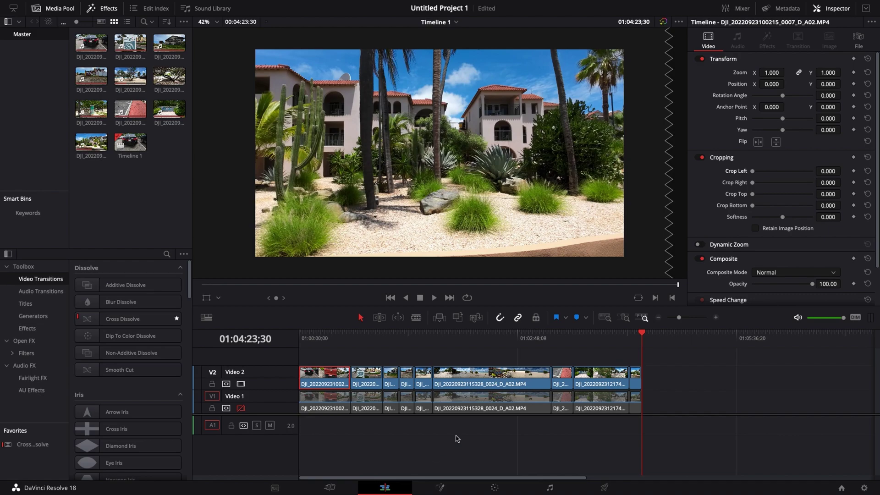
click(702, 388)
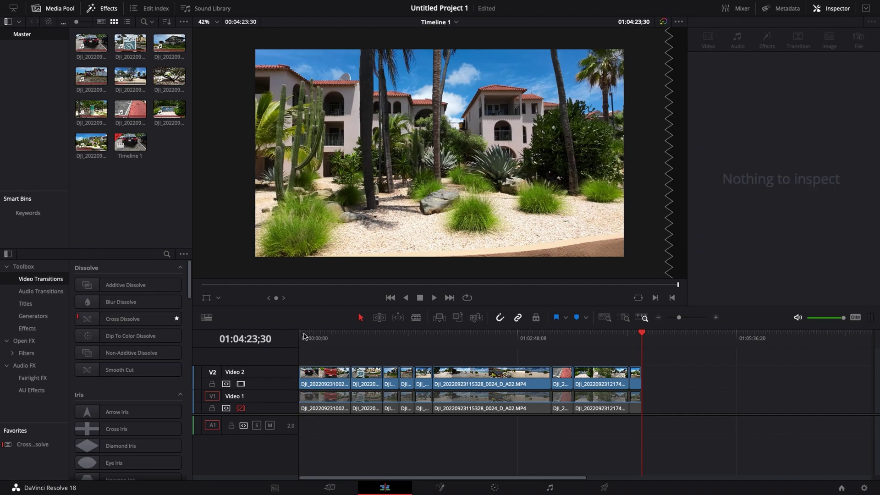
Return the playhead to the timeline's start, select the first Video 2 clip and open it for color grading
drag(644, 333, 299, 333)
click(323, 379)
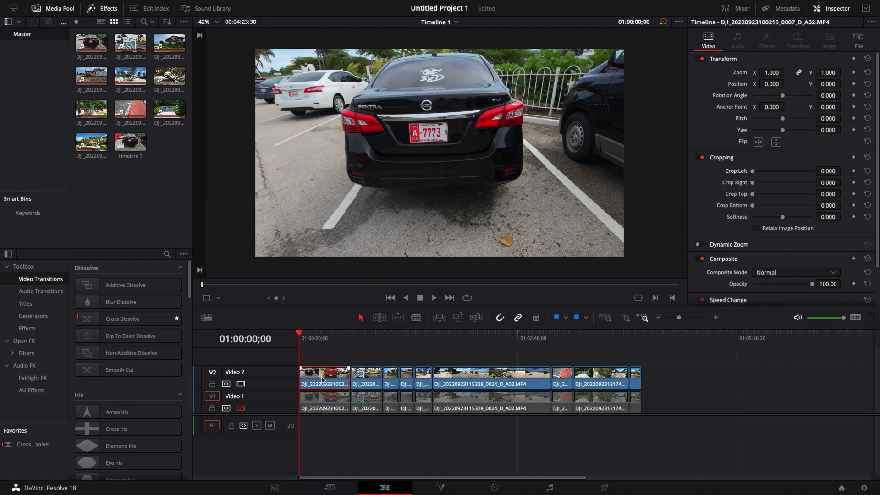
click(494, 488)
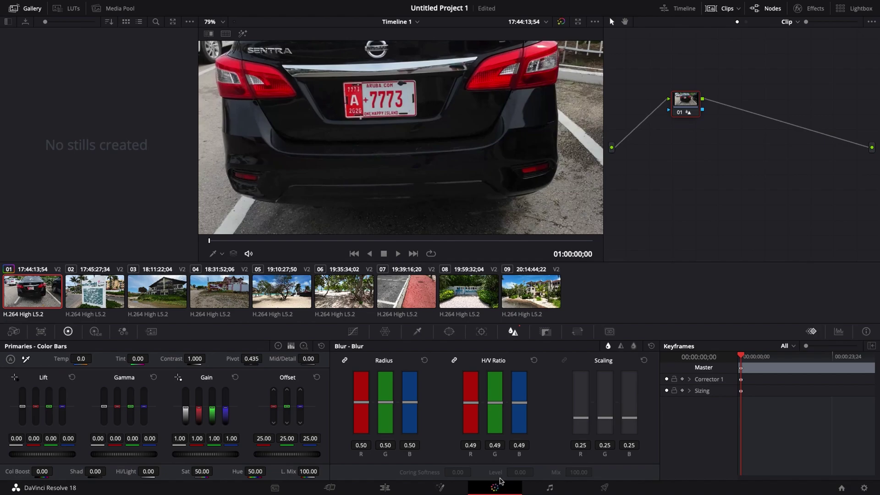
Apply the DJI_Phantom3_DLOG2sRGB_Improv LUT to clip 01's node and sharpen it with a blur radius of 0.44 for R, G and B
right_click(690, 109)
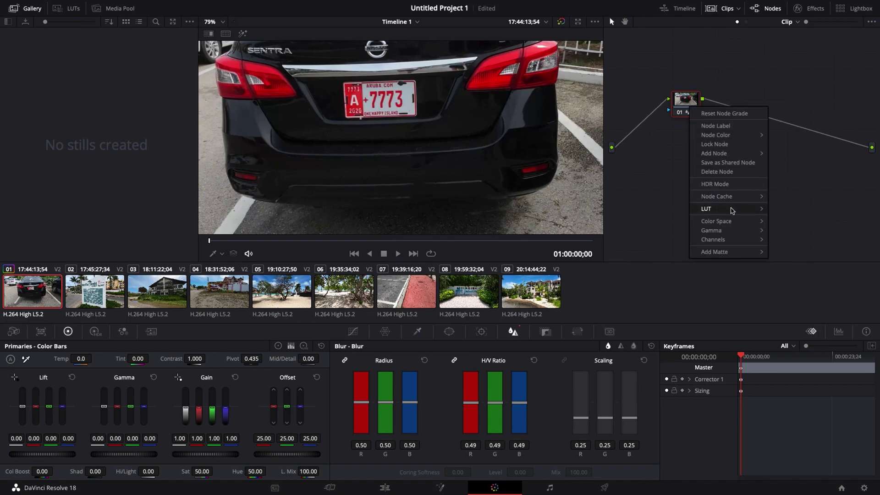
mouse_move(732, 211)
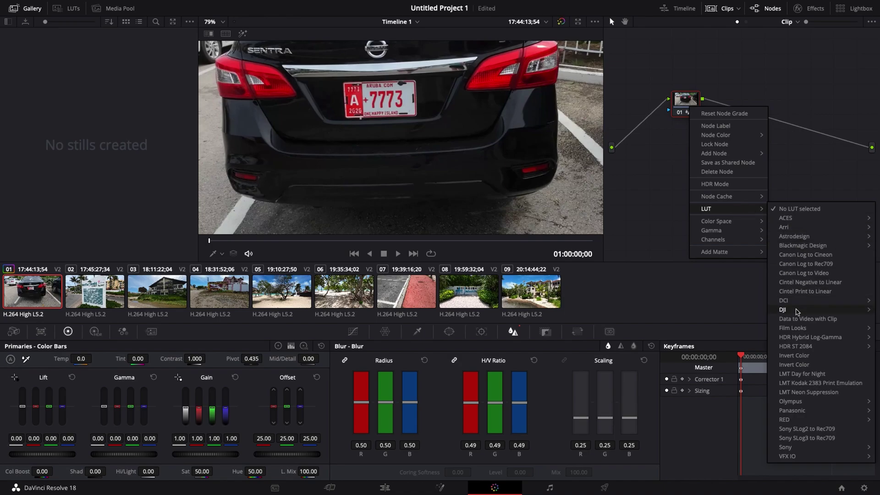
mouse_move(797, 310)
click(731, 310)
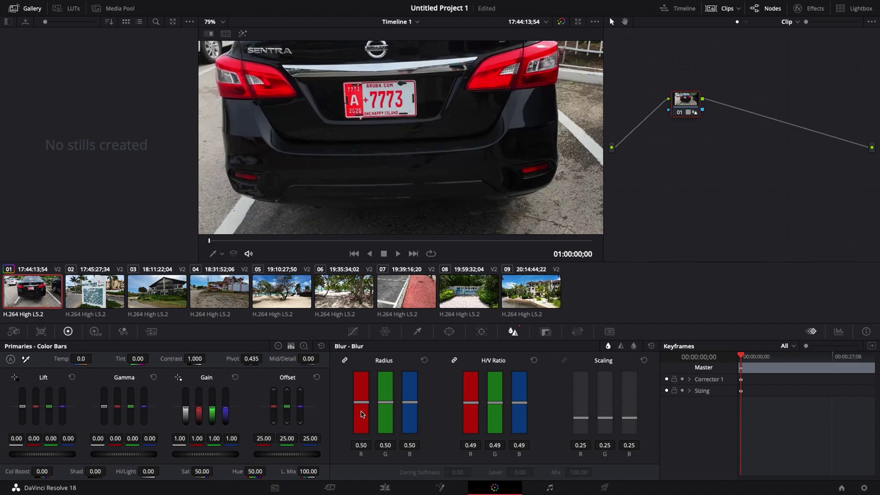
drag(409, 403, 407, 408)
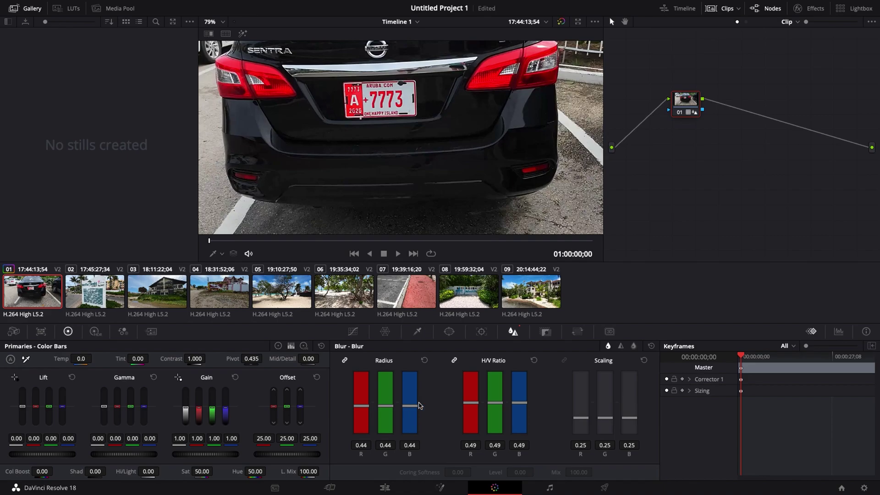
scroll(376, 101, down, 2)
scroll(376, 101, up, 5)
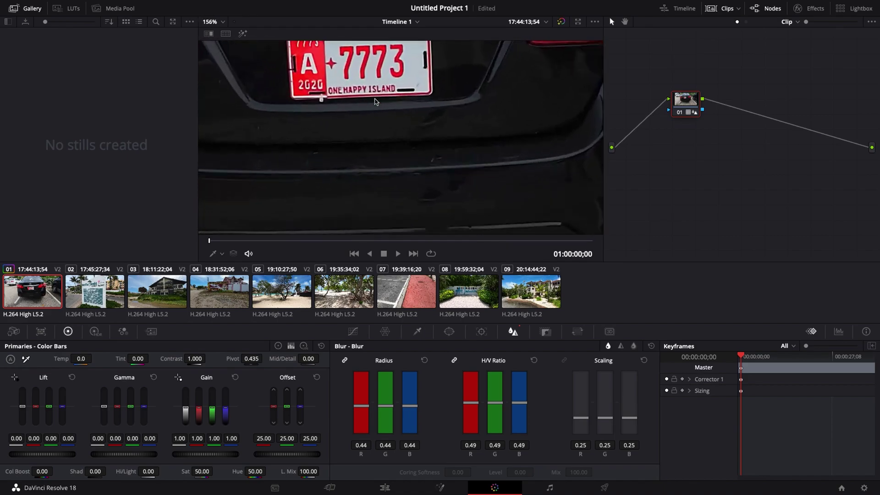
scroll(375, 102, down, 2)
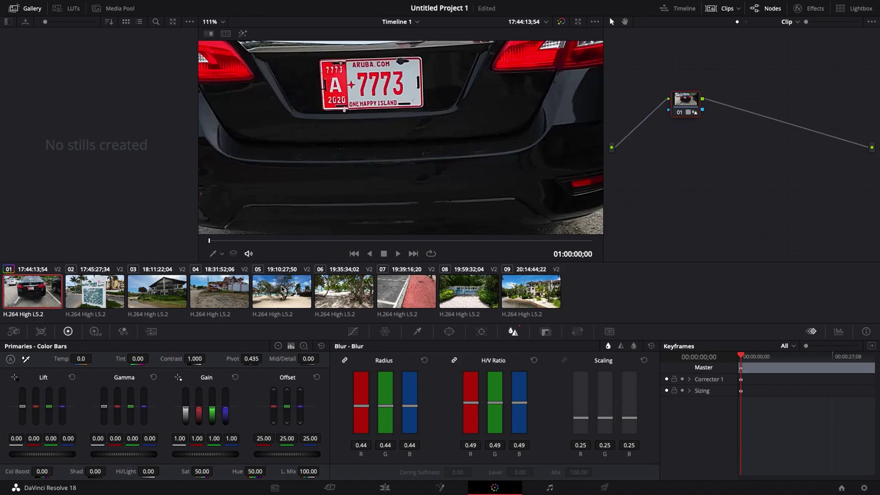
Apply the DJI_Phantom3_DLOG2sRGB_Improv LUT to clip 02's node and set its R, G and B blur radius to 0.44
click(83, 295)
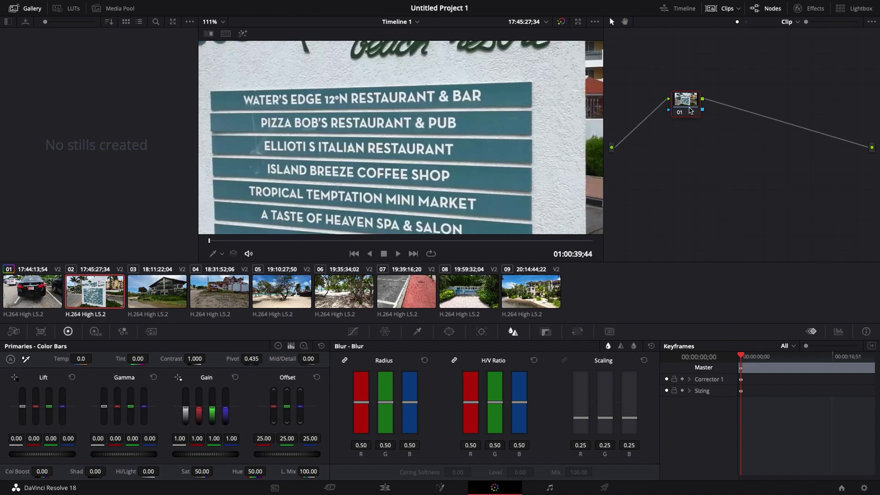
right_click(691, 110)
mouse_move(722, 214)
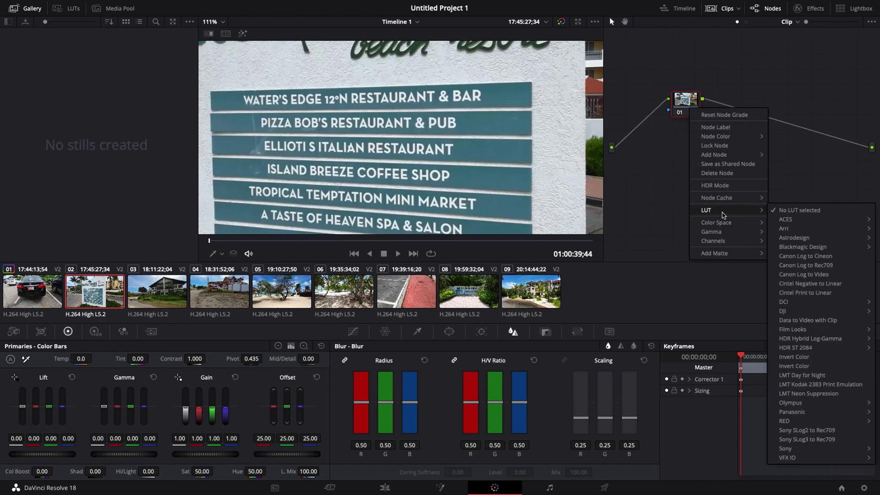
mouse_move(816, 311)
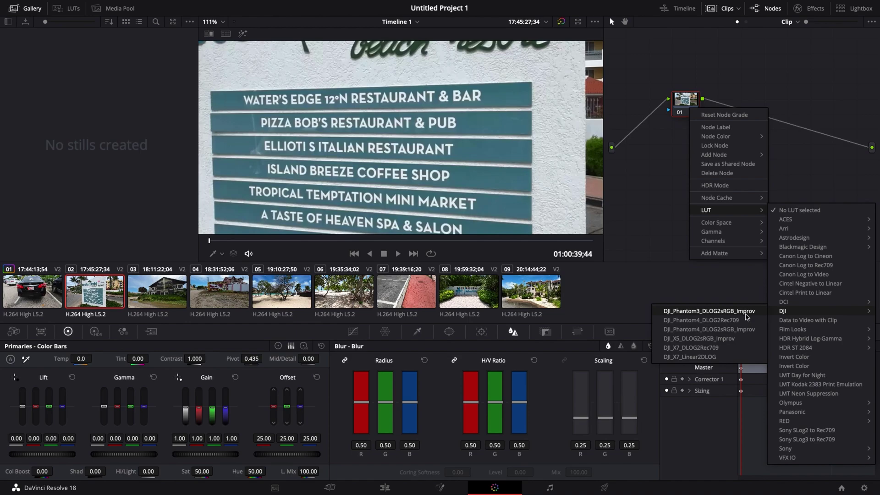
click(747, 312)
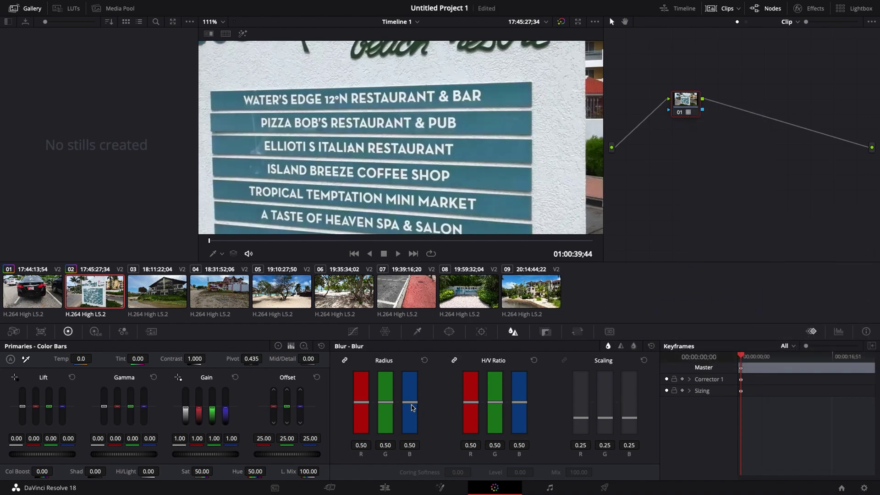
drag(410, 405, 411, 409)
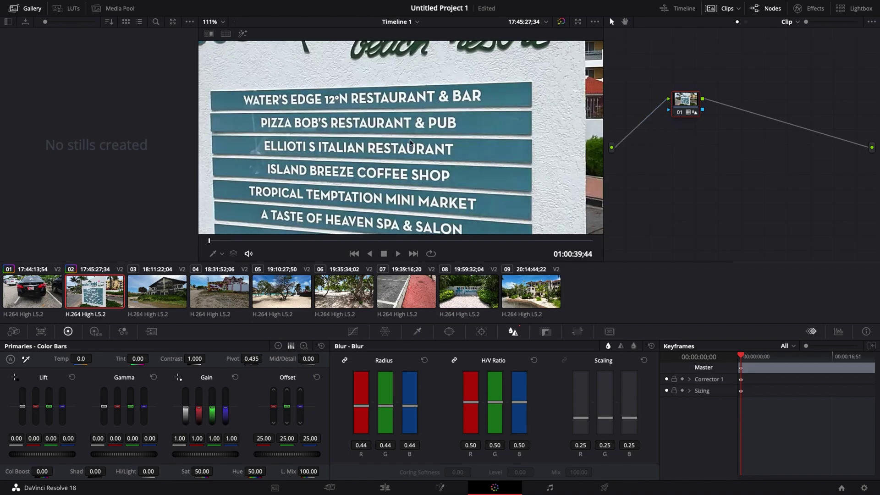
scroll(410, 143, down, 3)
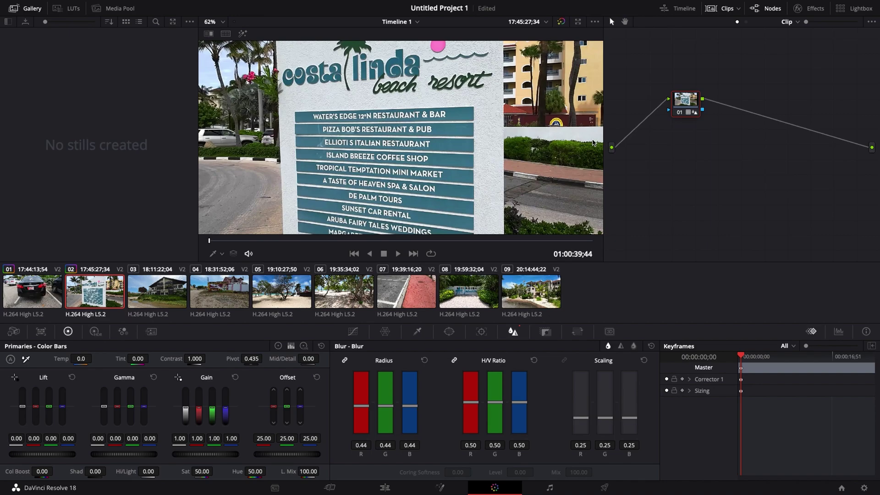
Give clip 03's node the DJI_Phantom3_DLOG2sRGB_Improv LUT and set its R, G and B blur radius to 0.44
click(168, 291)
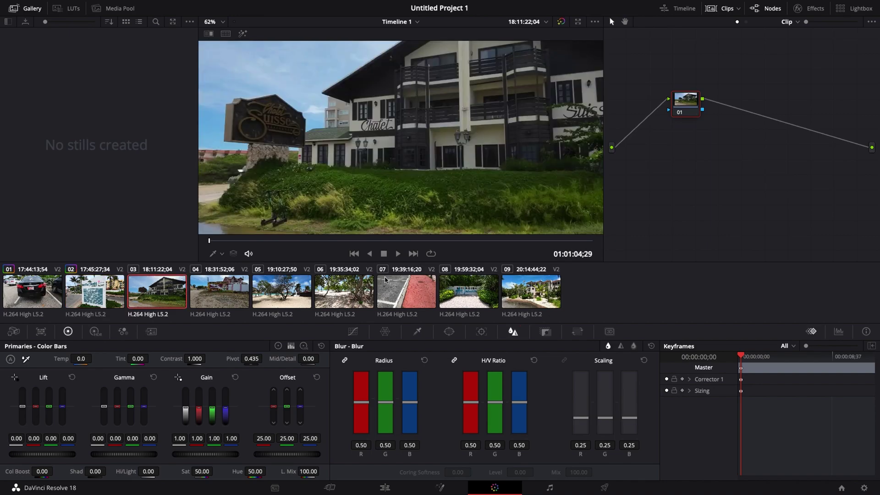
click(392, 240)
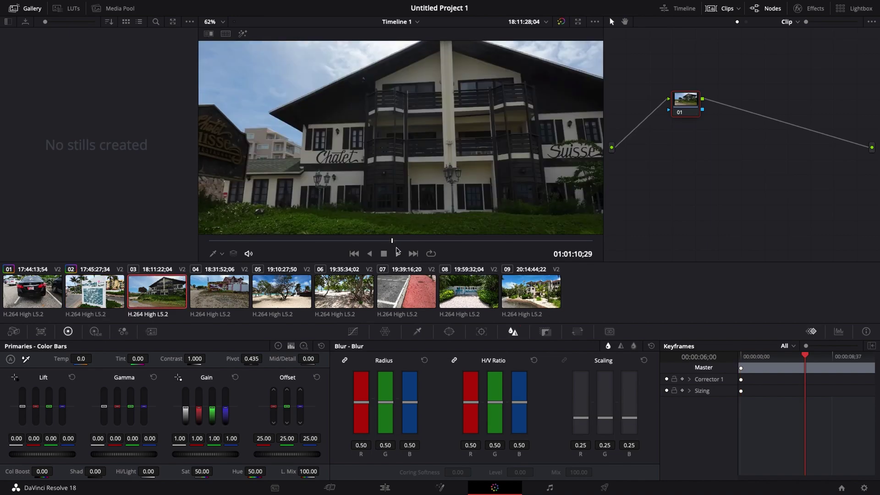
right_click(692, 108)
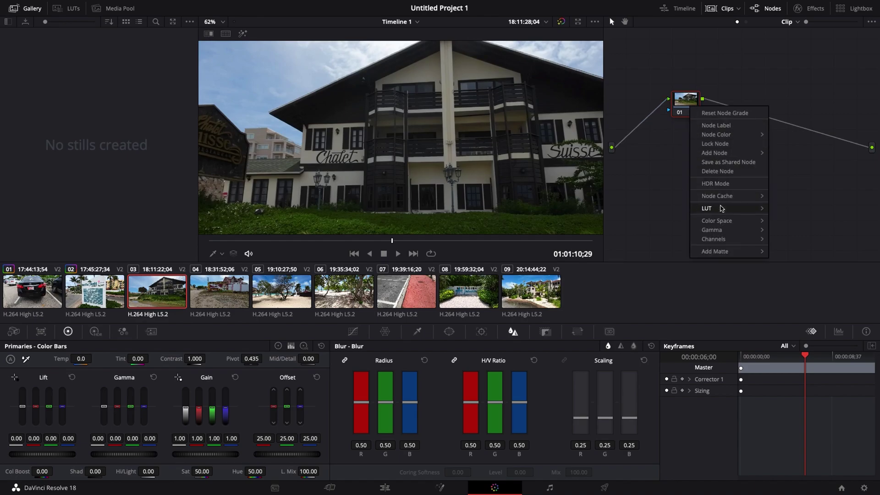
mouse_move(721, 209)
mouse_move(785, 311)
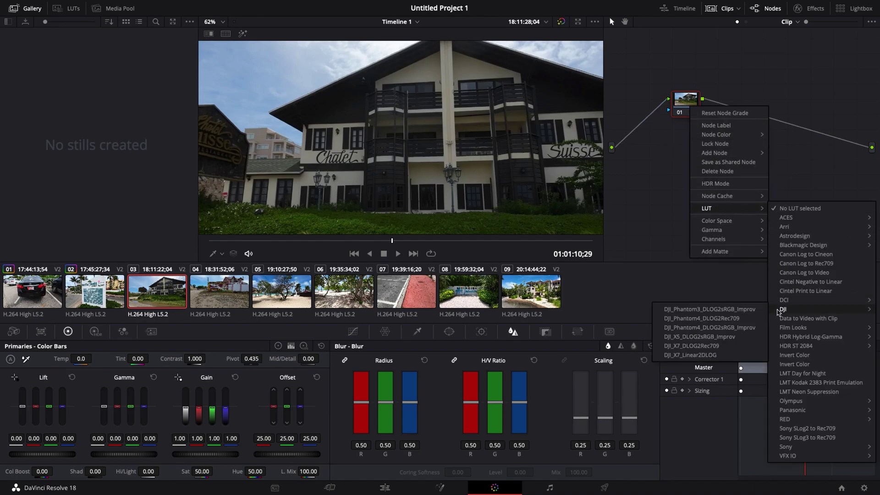
click(702, 310)
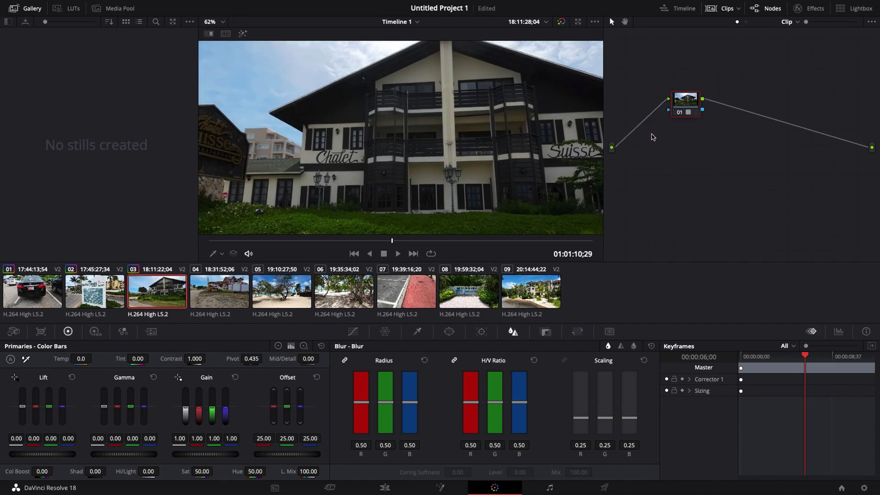
drag(415, 406, 413, 408)
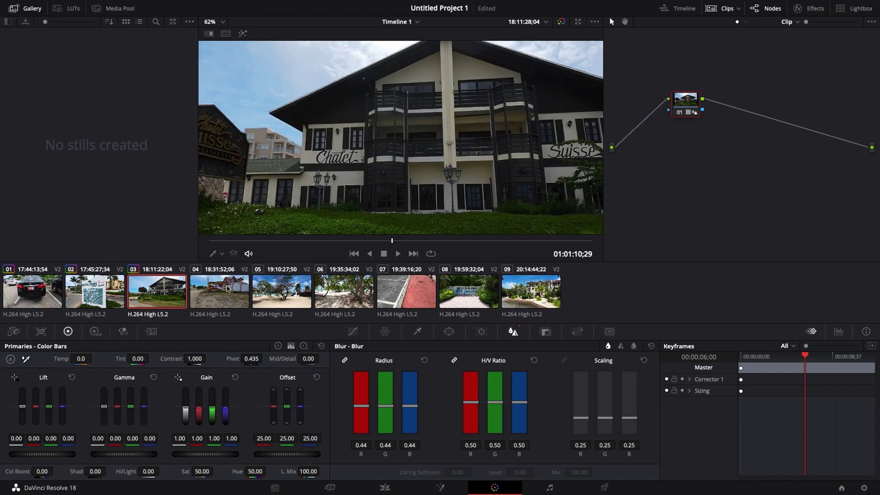
Grade clip 04 with the DJI_Phantom3_DLOG2sRGB_Improv LUT and an R, G and B blur radius of 0.44
click(228, 288)
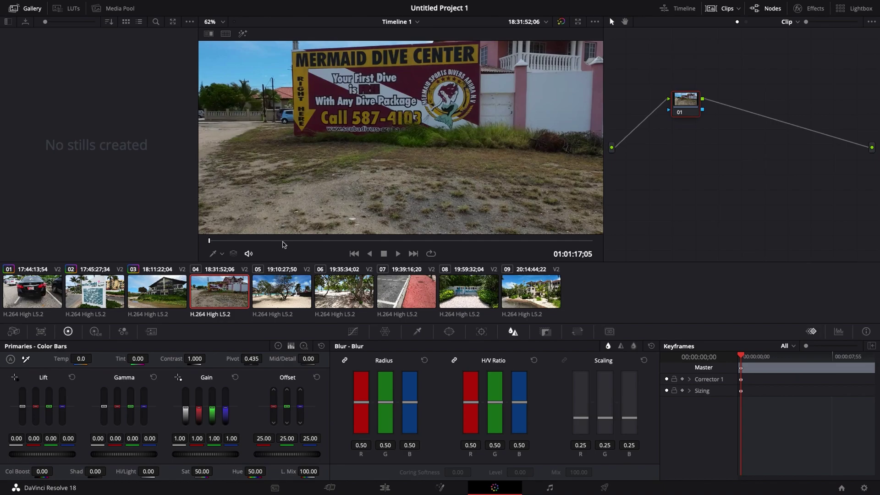
drag(283, 243, 414, 243)
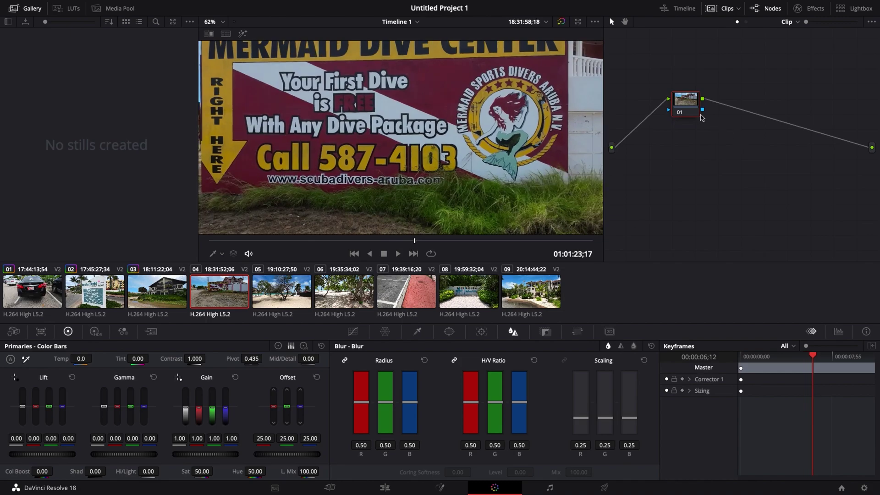
right_click(683, 106)
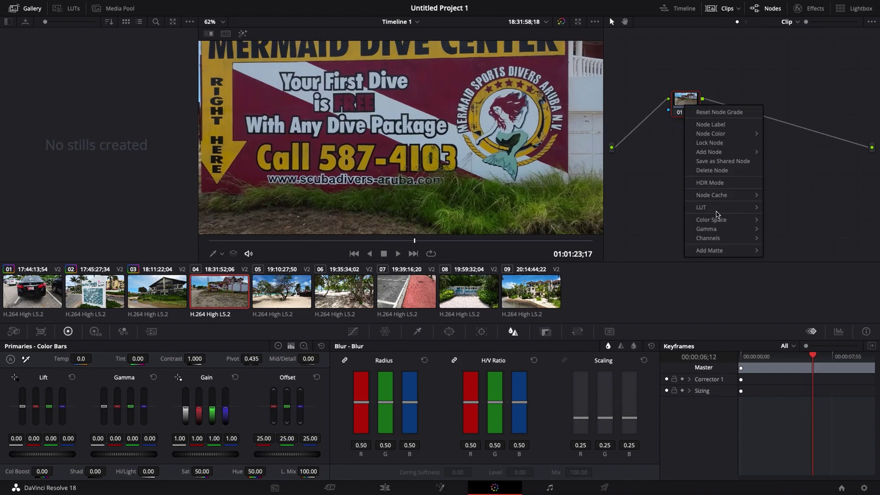
mouse_move(717, 210)
mouse_move(813, 310)
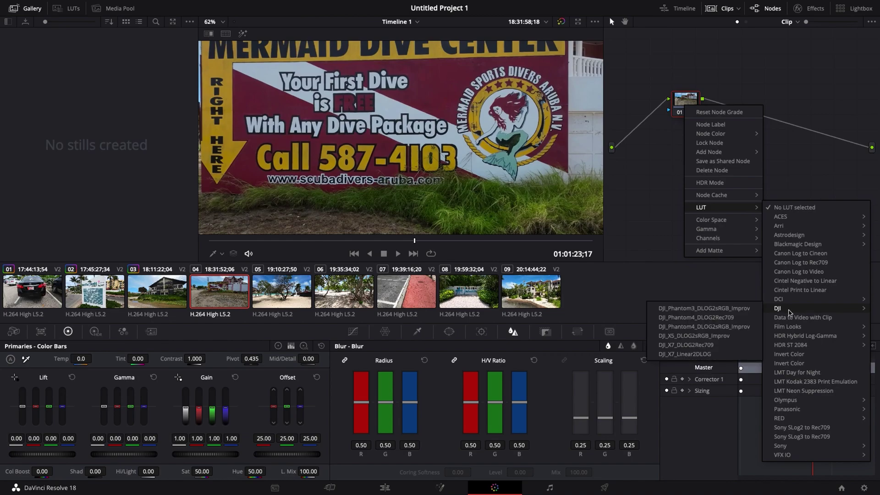
click(726, 311)
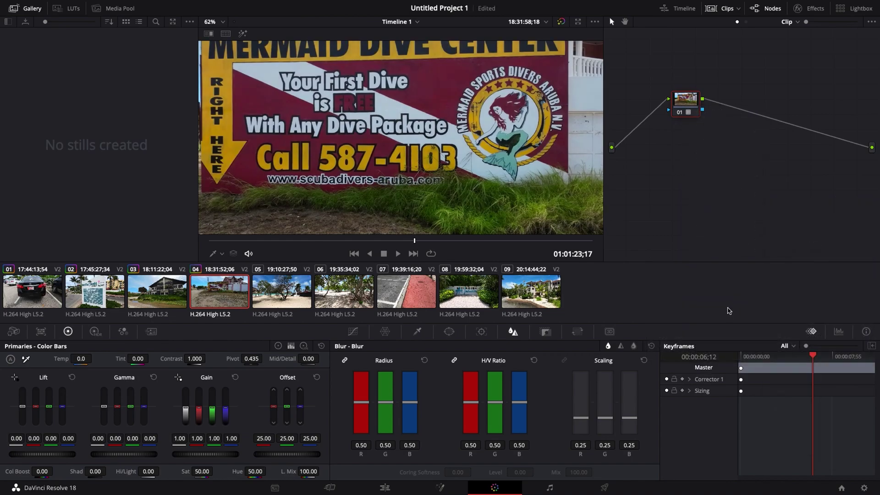
drag(411, 404, 411, 409)
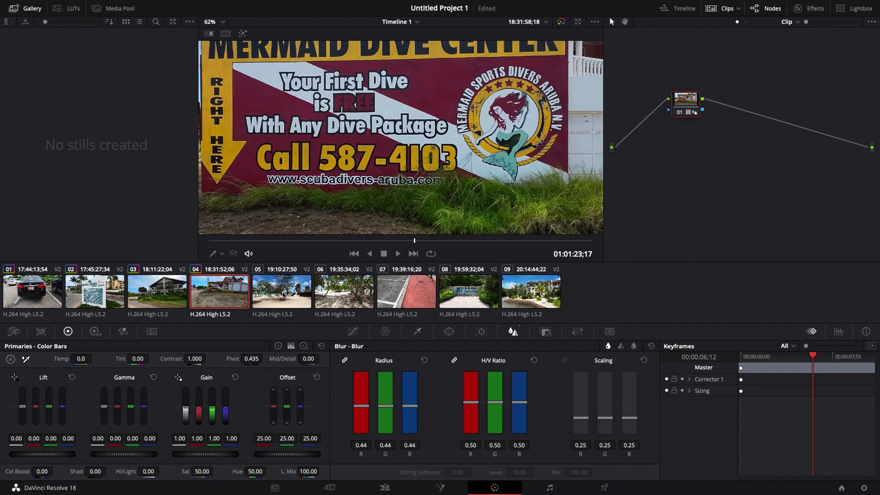
Apply the DJI_Phantom3_DLOG2sRGB_Improv LUT to clip 05's node and set its R, G and B blur radius to 0.44
click(284, 295)
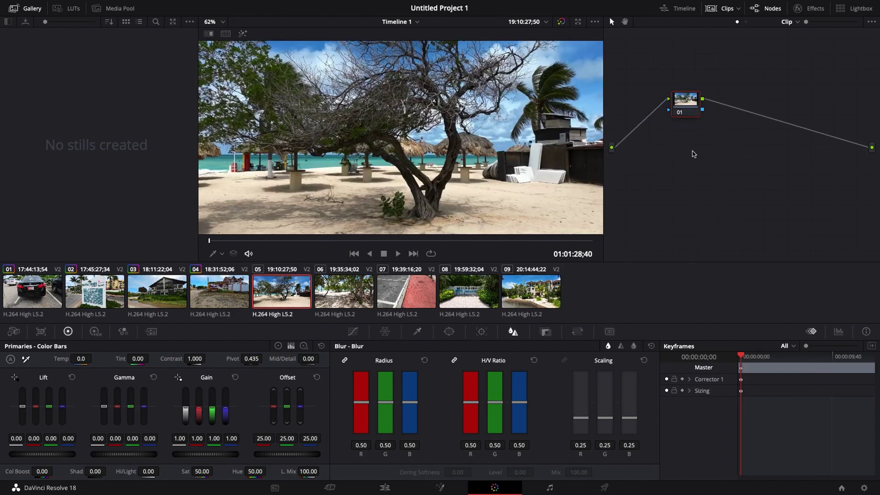
right_click(684, 111)
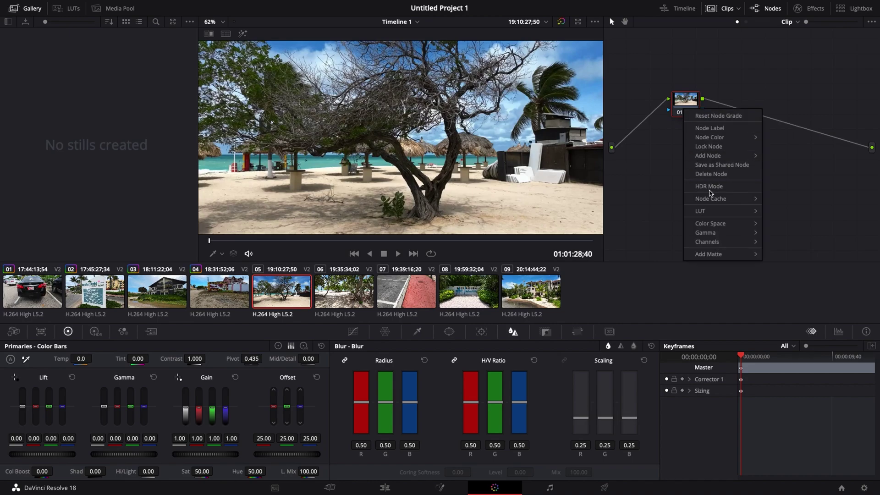
mouse_move(717, 213)
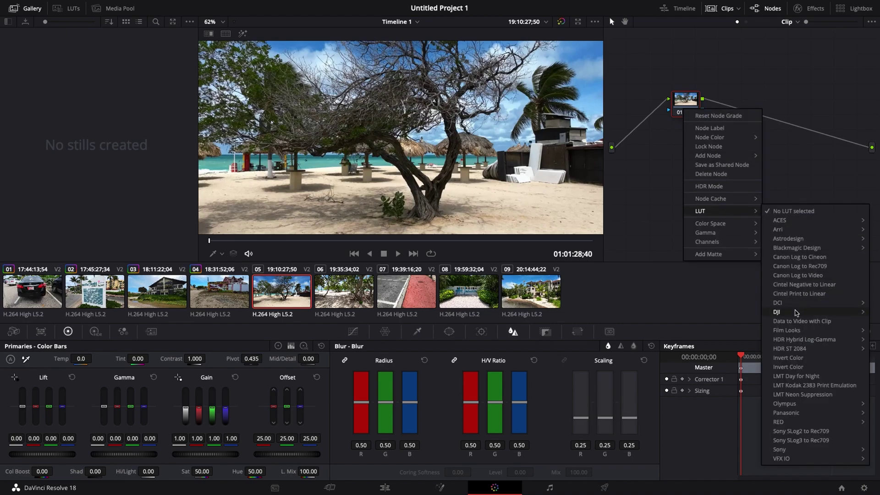
mouse_move(798, 312)
click(699, 313)
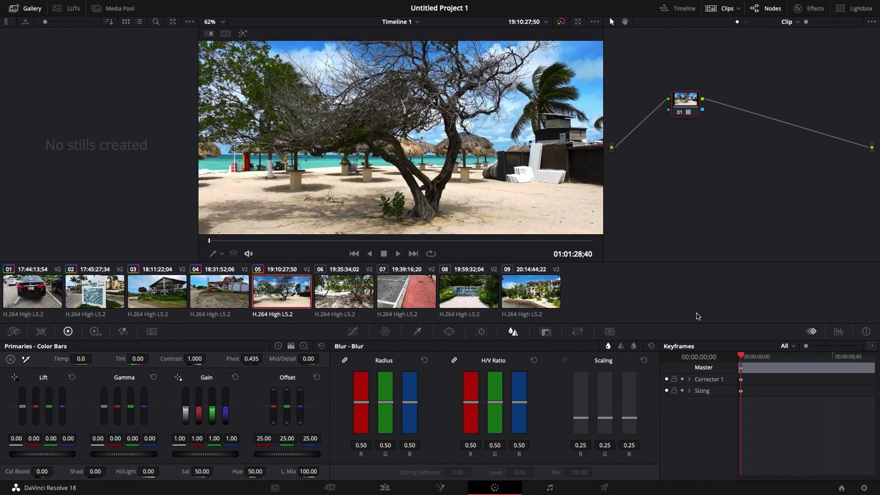
drag(409, 405, 410, 409)
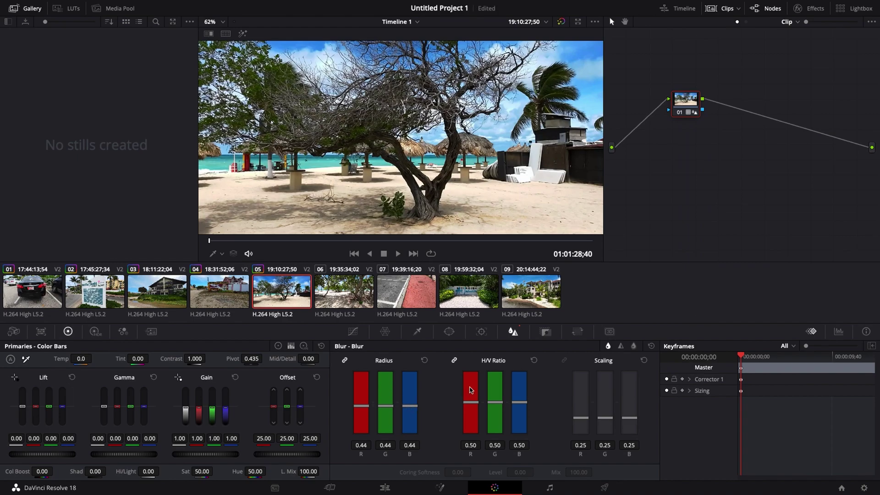
Give clip 06's node the DJI_Phantom3_DLOG2sRGB_Improv LUT and sharpen it by slightly lowering the linked R, G and B blur radius
click(353, 295)
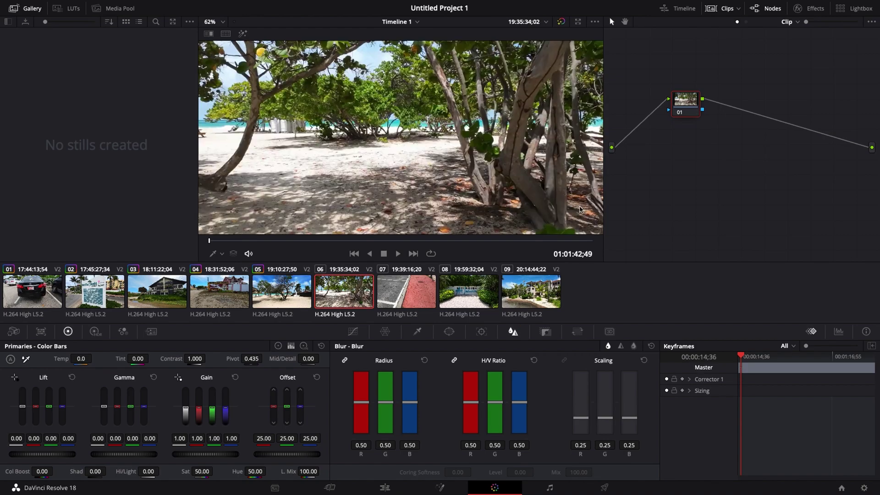
right_click(686, 107)
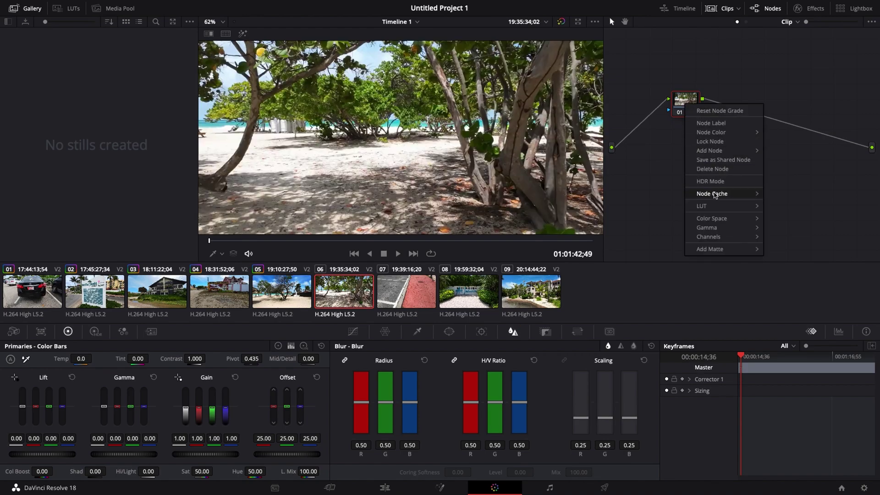
mouse_move(713, 206)
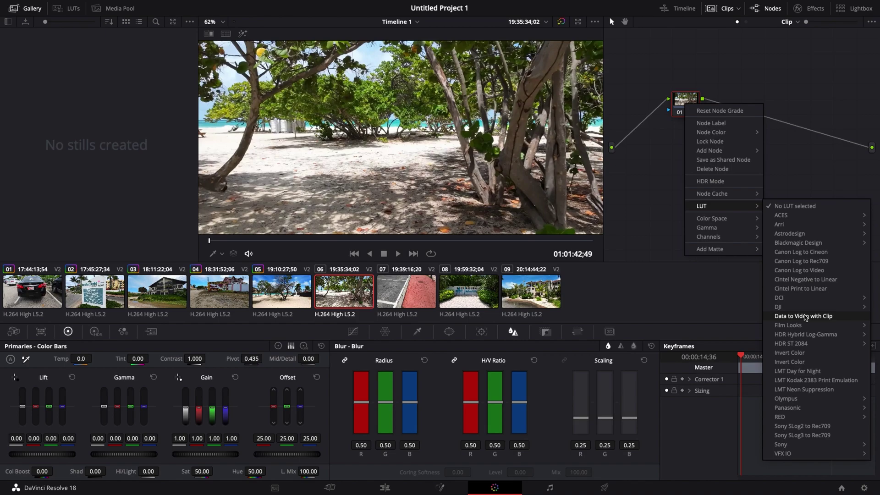
mouse_move(785, 308)
click(733, 308)
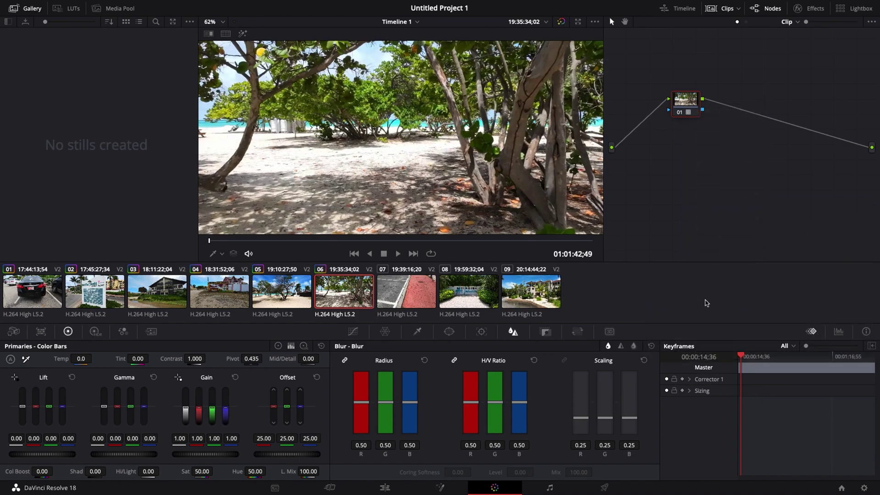
drag(410, 402, 412, 408)
Grade clip 07, previewed at the lizard close-up, with the DJI_Phantom3_DLOG2sRGB_Improv LUT and an R, G and B blur radius of 0.44
click(404, 299)
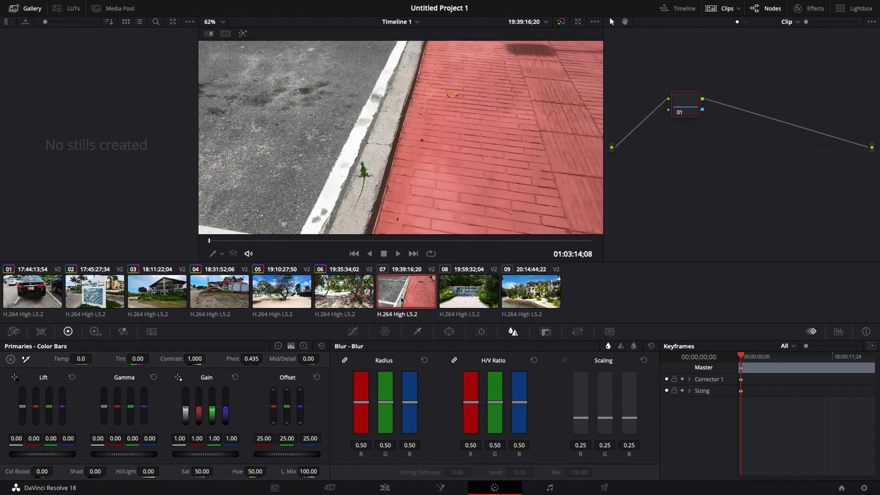
click(340, 240)
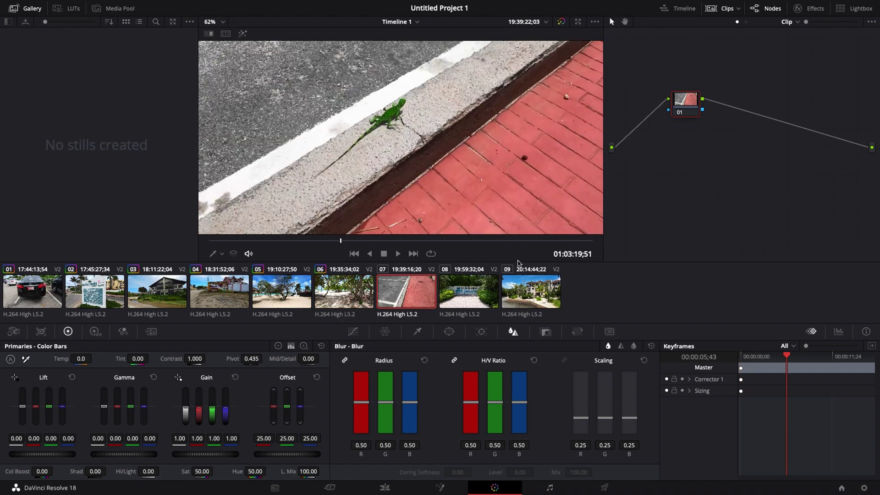
right_click(688, 110)
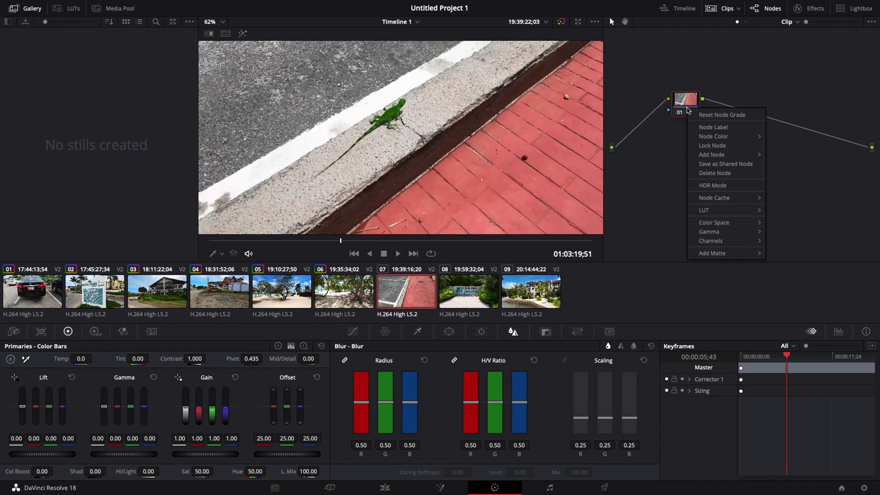
mouse_move(712, 215)
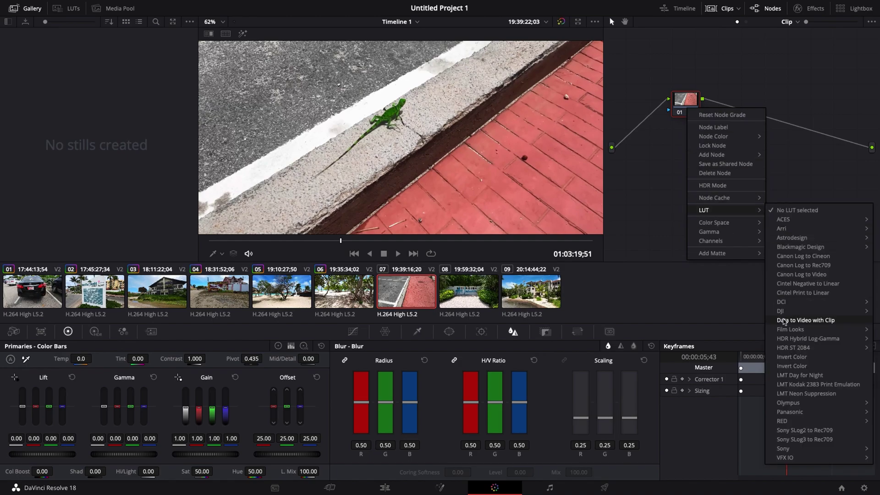
mouse_move(788, 311)
click(737, 311)
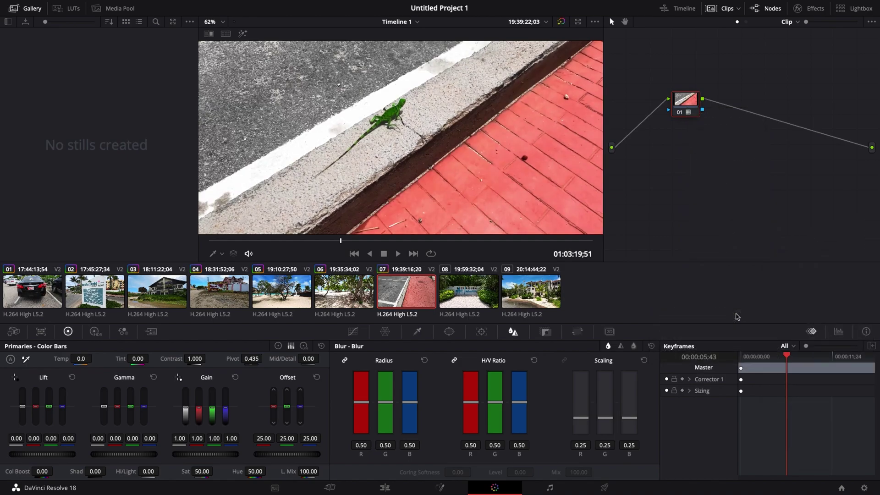
drag(409, 405, 408, 409)
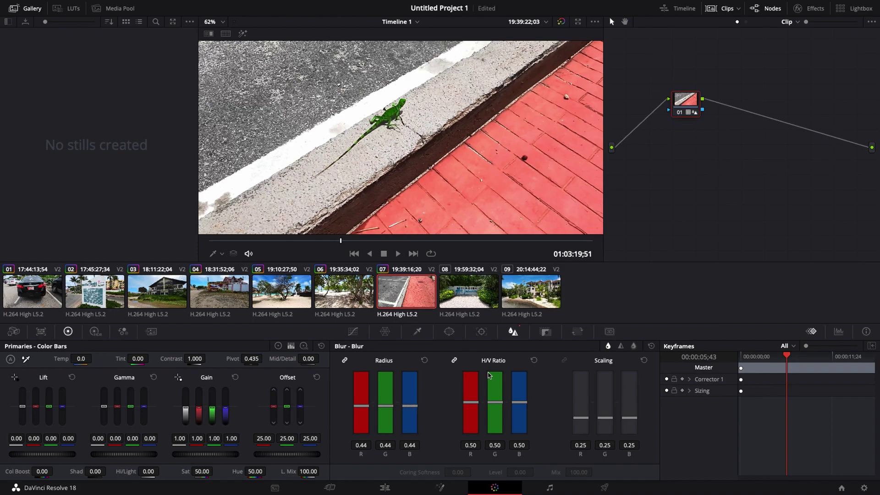
Compare clip 07 before and after grading by switching its node off and on twice
key(ctrl+d)
key(ctrl+d)
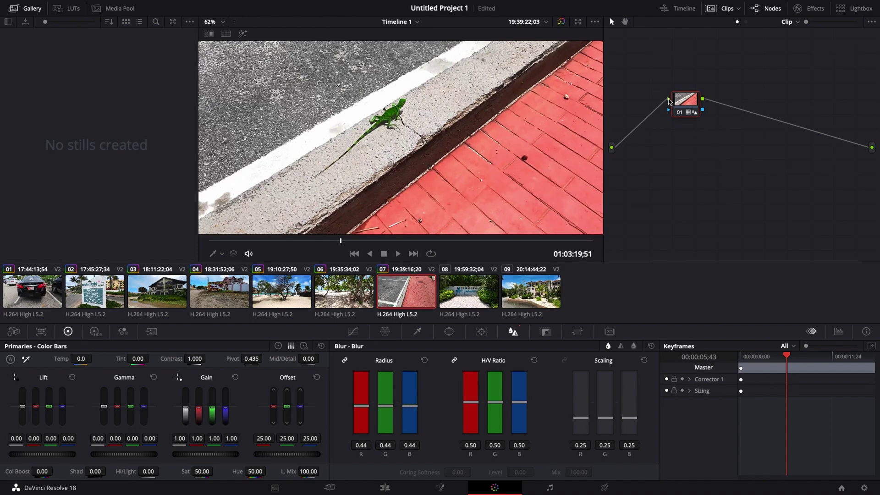
key(ctrl+d)
key(ctrl+d)
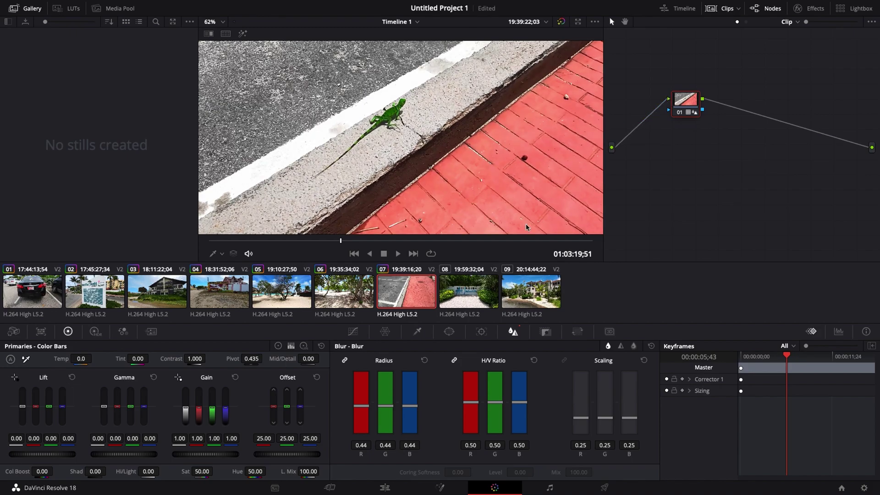
Apply the DJI_Phantom3_DLOG2sRGB_Improv LUT to clip 08's node and sharpen it with an R, G and B blur radius of 0.44
click(474, 295)
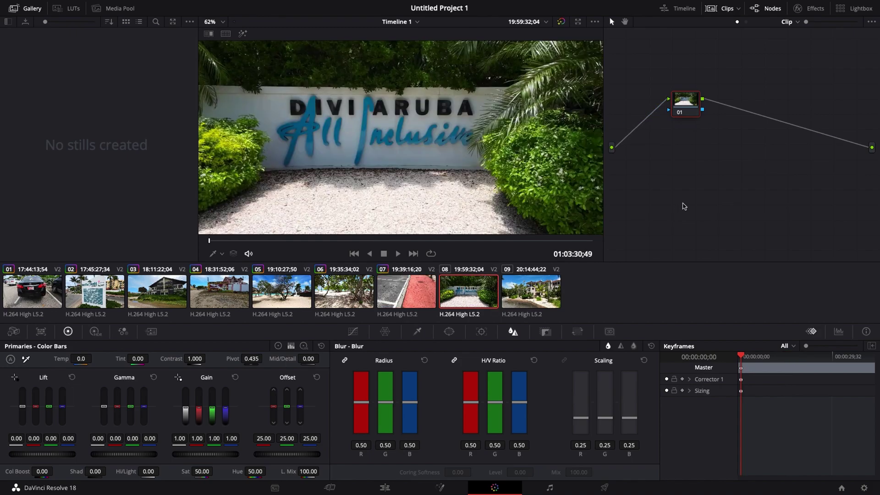
right_click(688, 108)
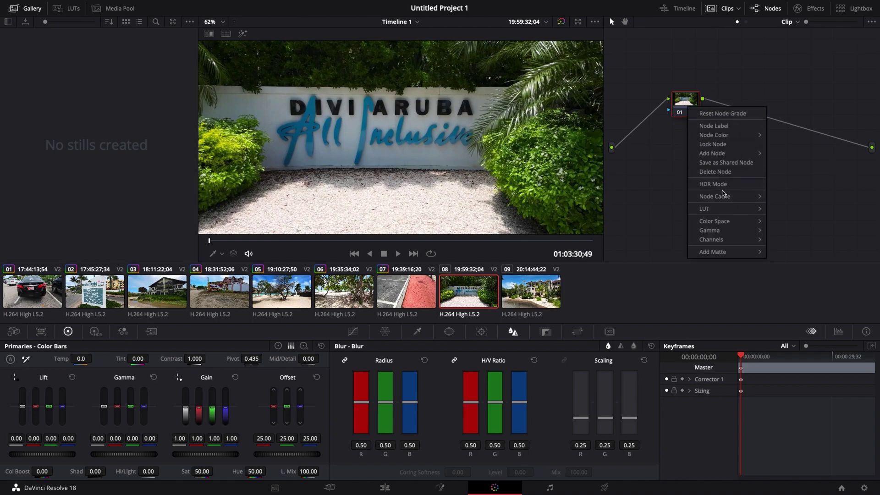
mouse_move(726, 208)
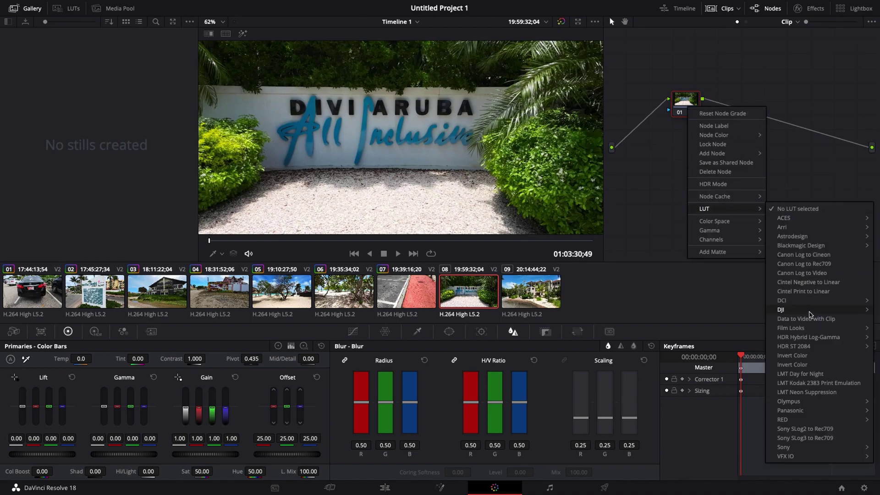
mouse_move(809, 315)
click(732, 311)
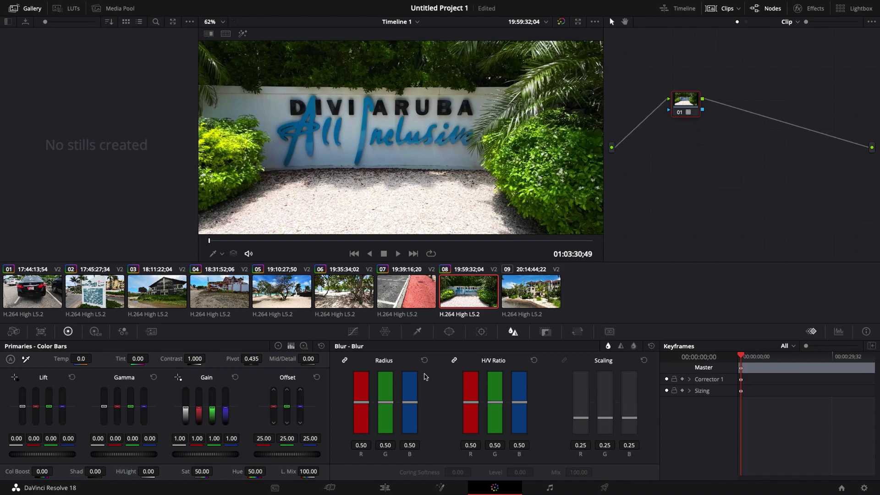
drag(413, 403, 413, 410)
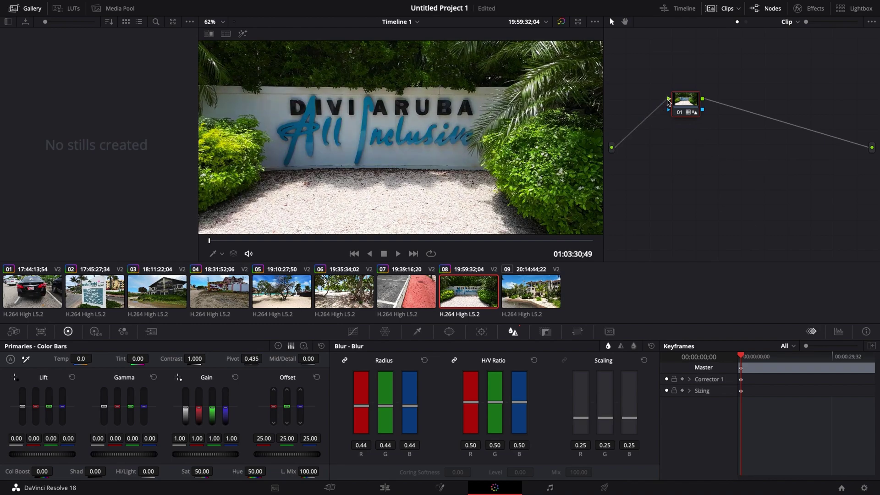
Grade clip 09's node with the DJI_Phantom3_DLOG2sRGB_Improv LUT and set its R, G and B blur radius to 0.44
click(539, 296)
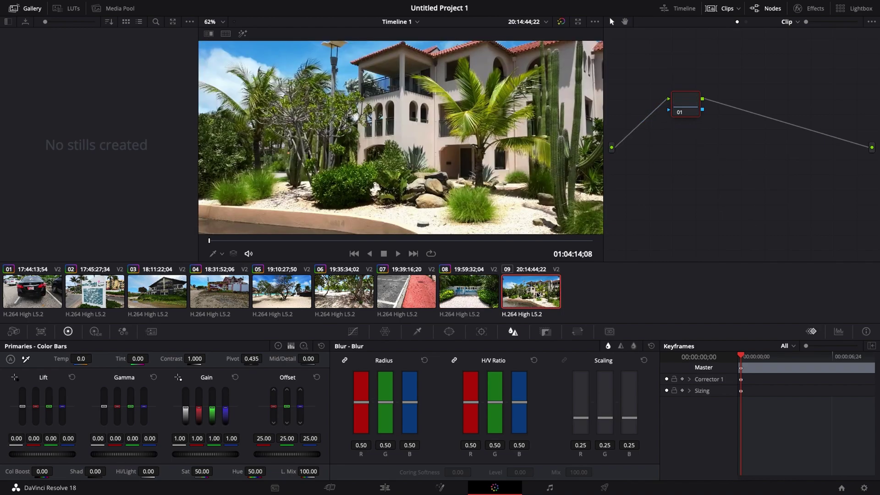
right_click(684, 112)
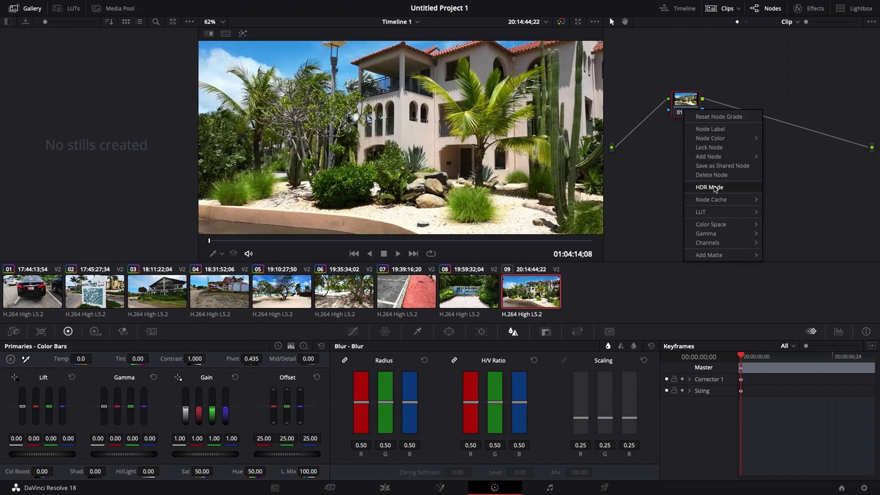
mouse_move(715, 213)
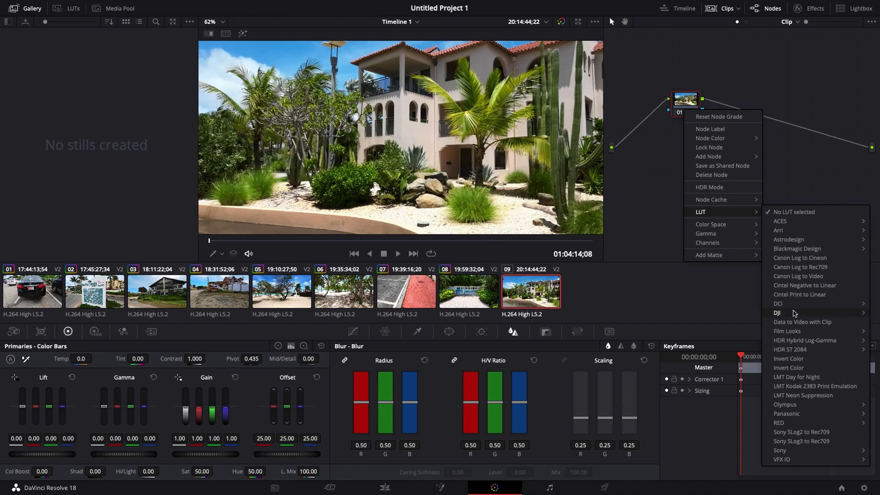
mouse_move(796, 313)
click(731, 314)
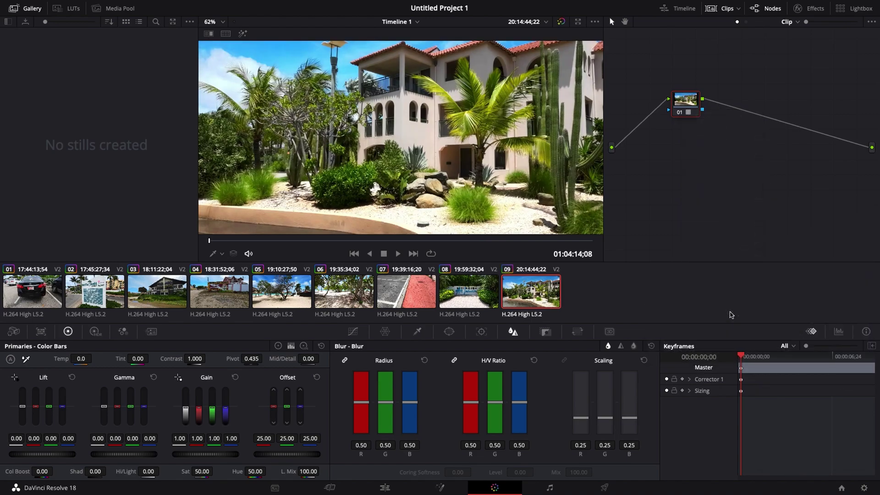
drag(409, 402, 409, 410)
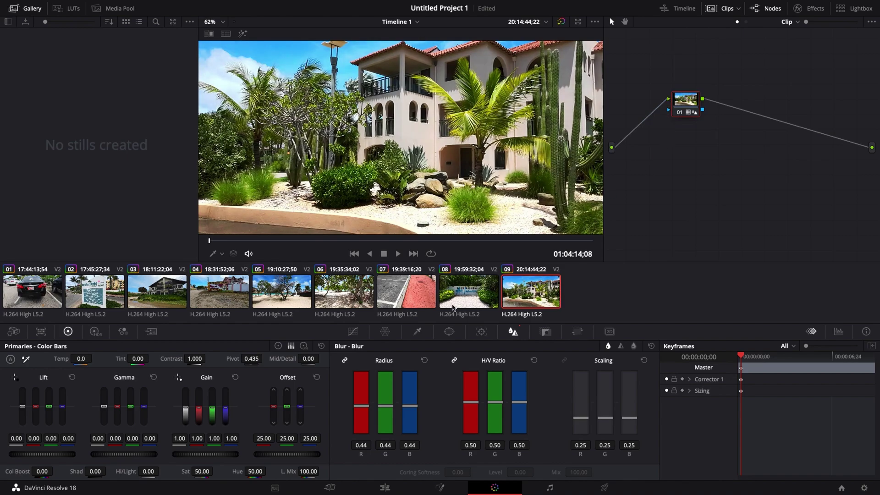
Return to the Edit page and move the playhead to the start of Timeline 1 at 01:00:00;00
click(384, 489)
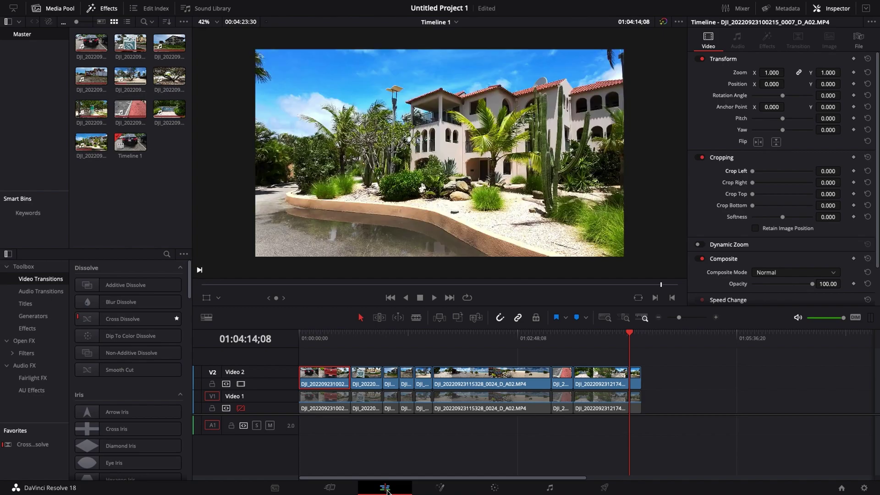
drag(630, 334, 297, 366)
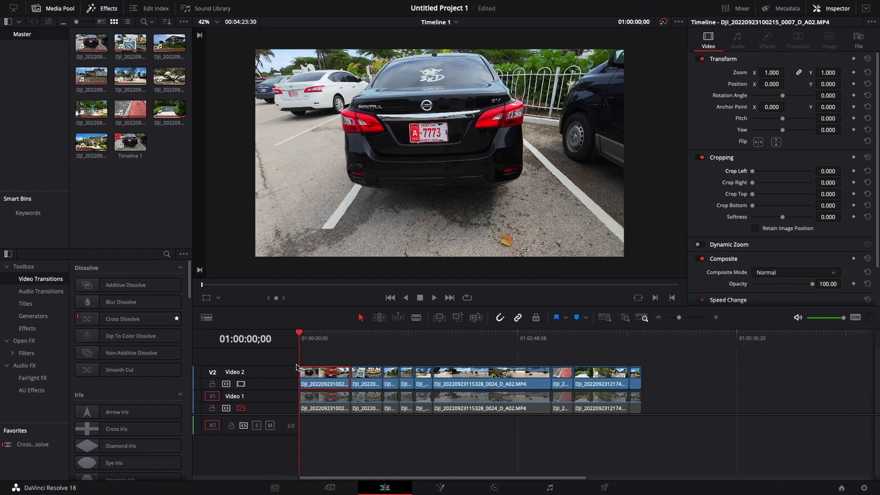
mouse_move(437, 378)
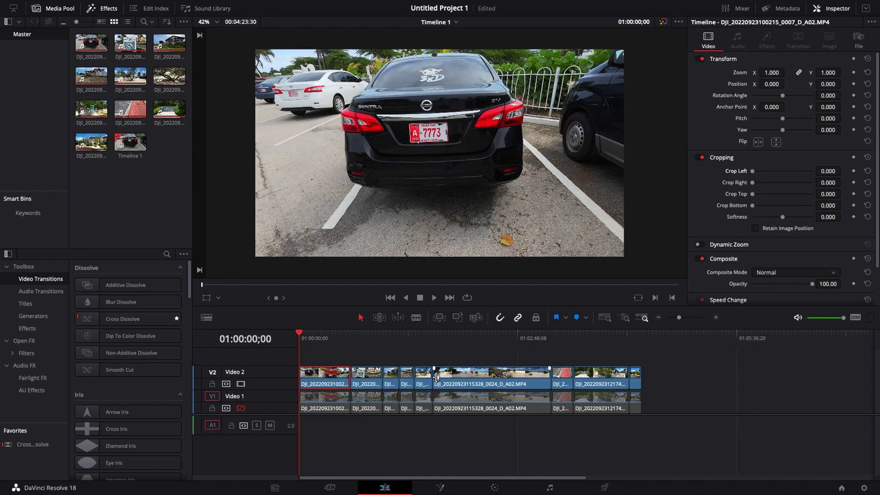